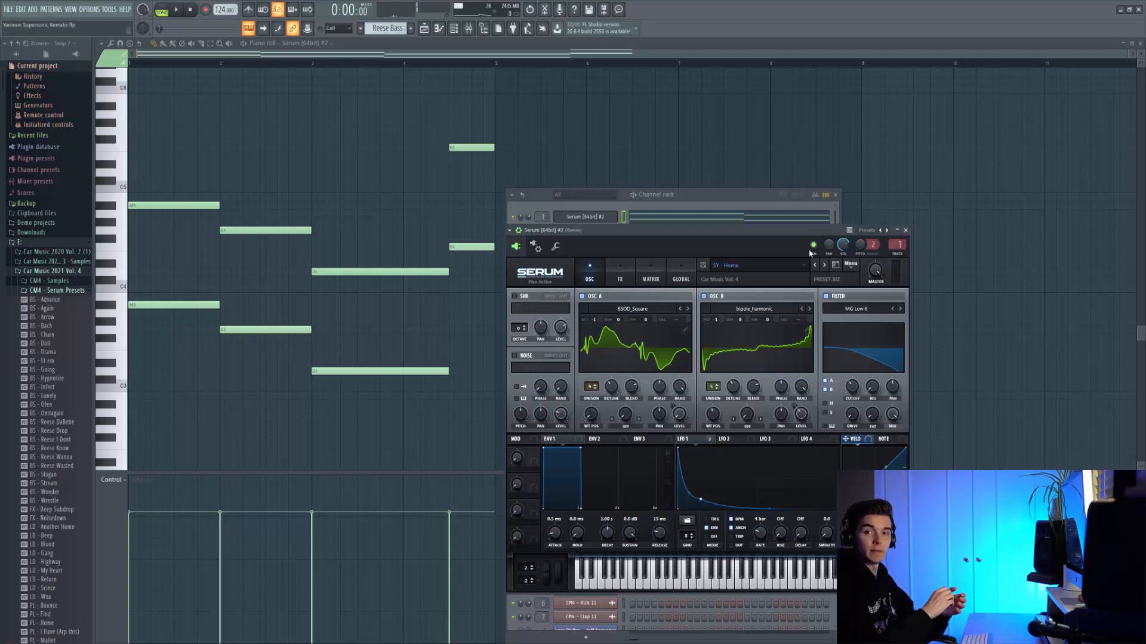
# Review the effects chain of the SY - Home Serum patch and play its Reese Bass notes in the piano roll.
pyautogui.click(621, 276)
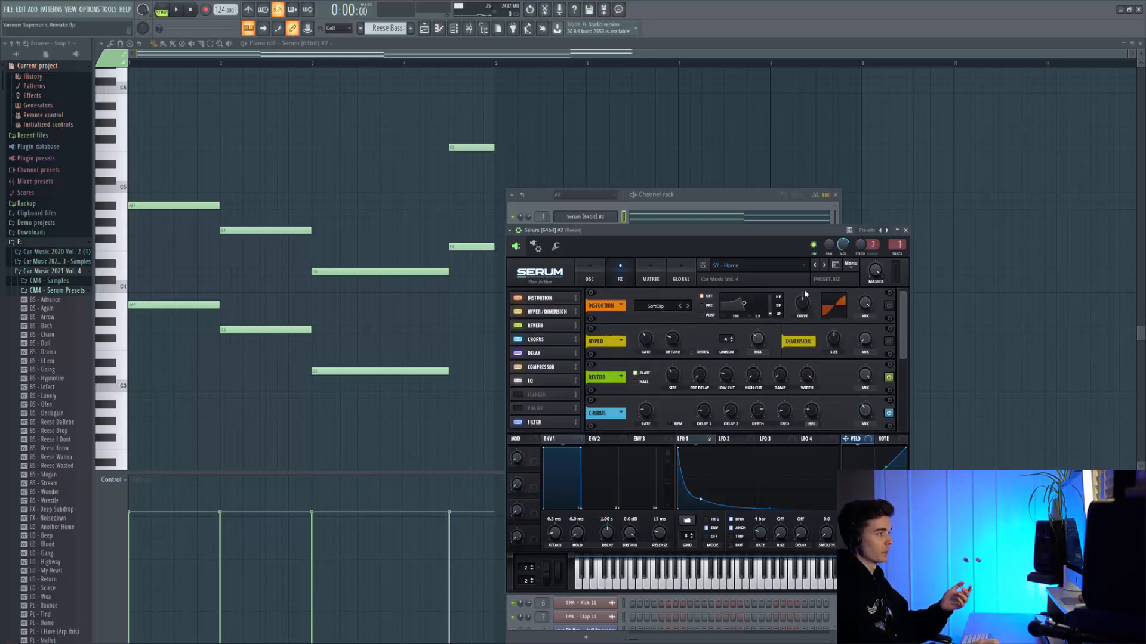
pyautogui.scroll(-2, 811, 383)
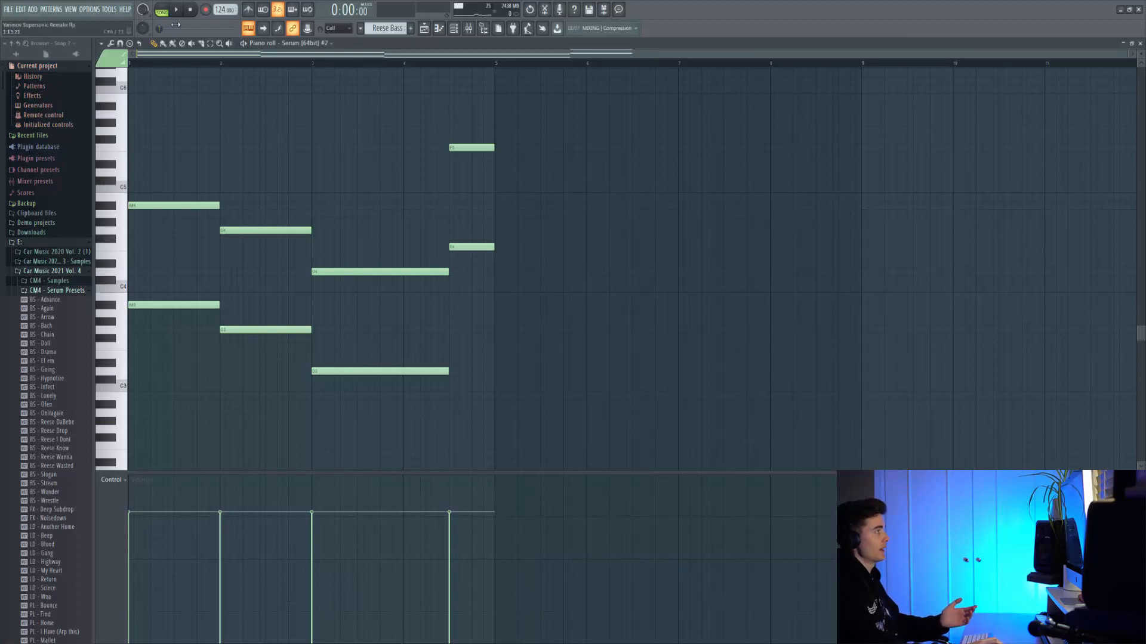
pyautogui.press('space')
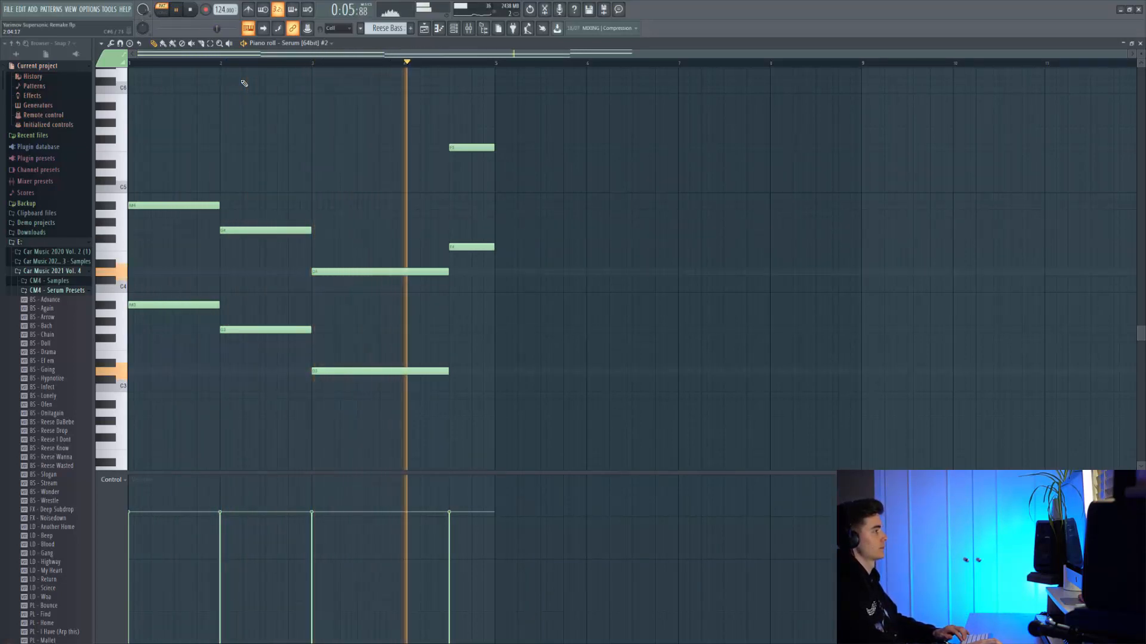
pyautogui.press('space')
# Bring up the other Serum channel's Reese Bass notes in the piano roll and play them.
pyautogui.click(455, 31)
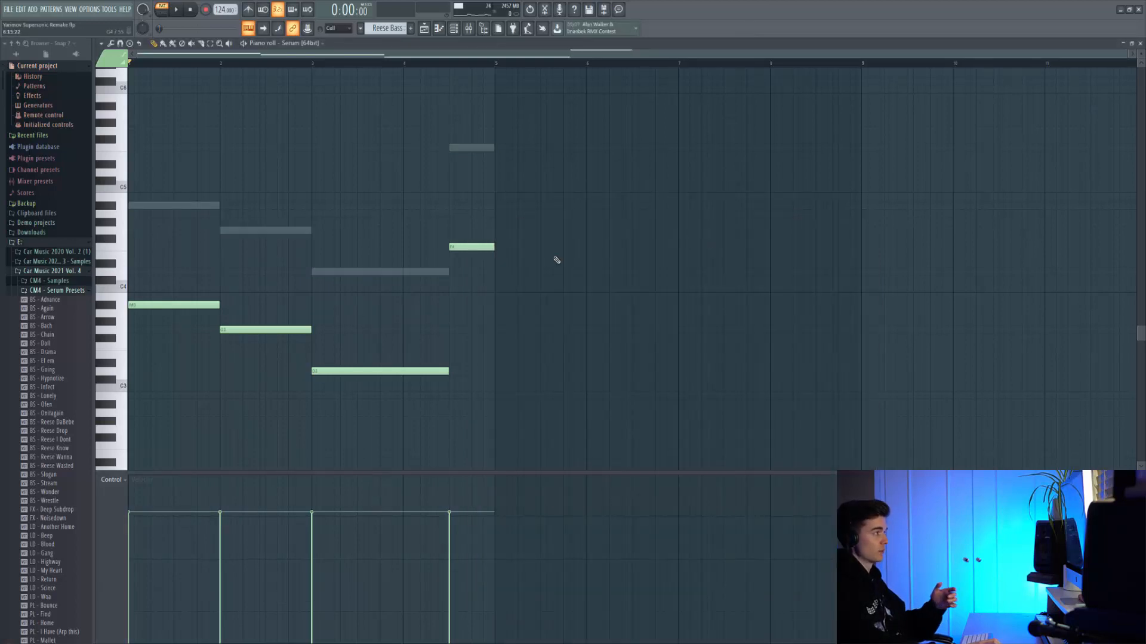
pyautogui.scroll(-3, 454, 264)
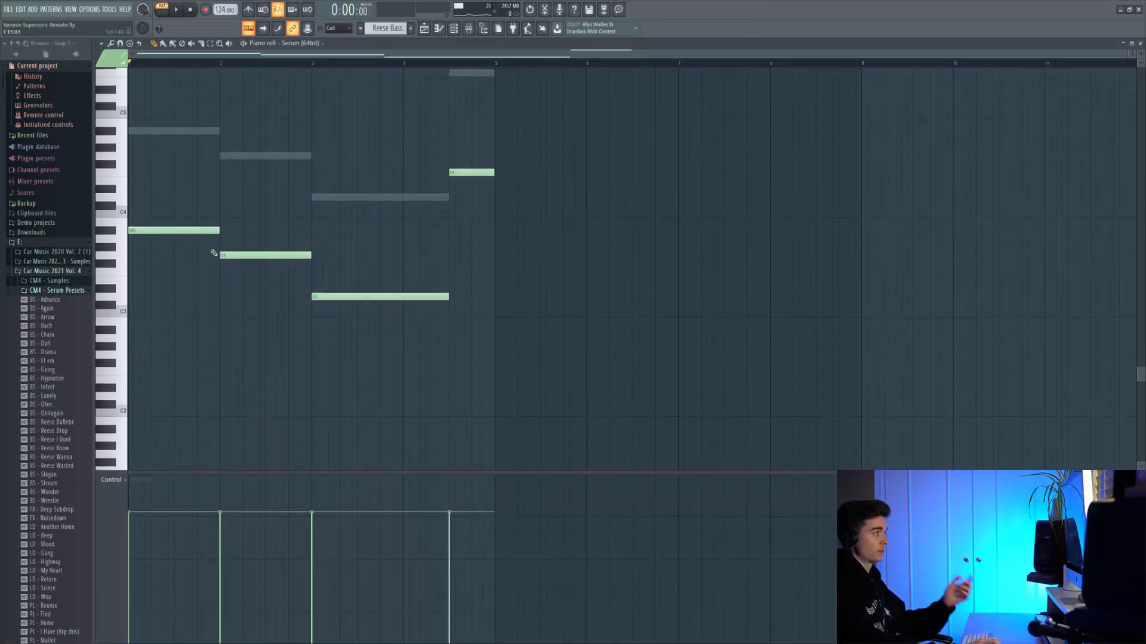
pyautogui.press('space')
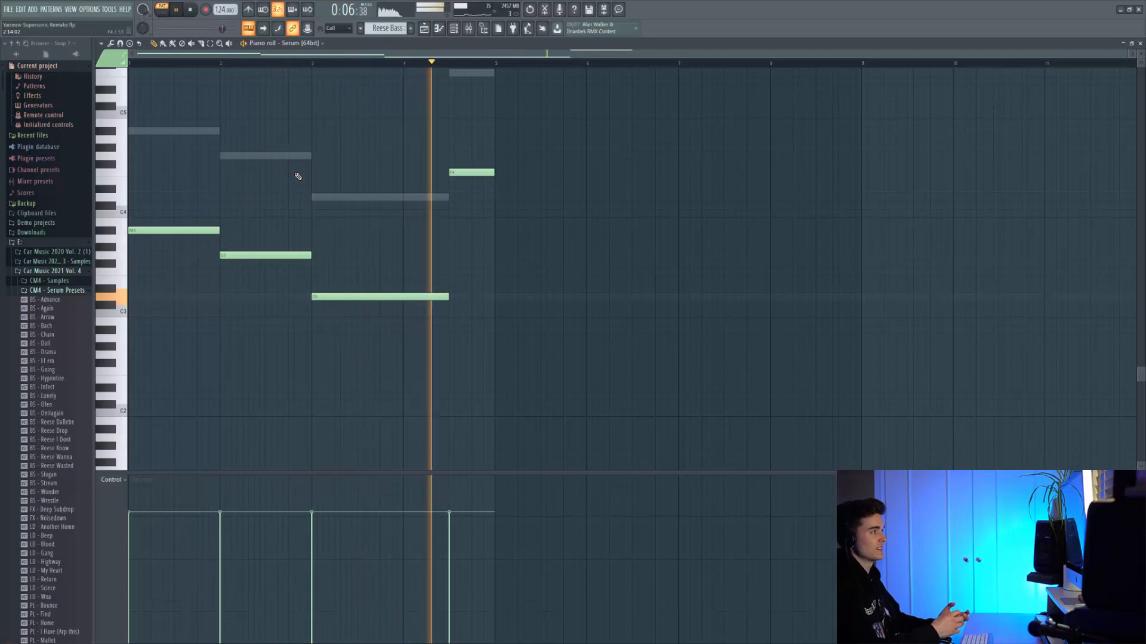
# Return to the playlist and review the effects chain of the PL - WannaKnow pluck patch in Serum.
pyautogui.click(454, 29)
pyautogui.click(424, 28)
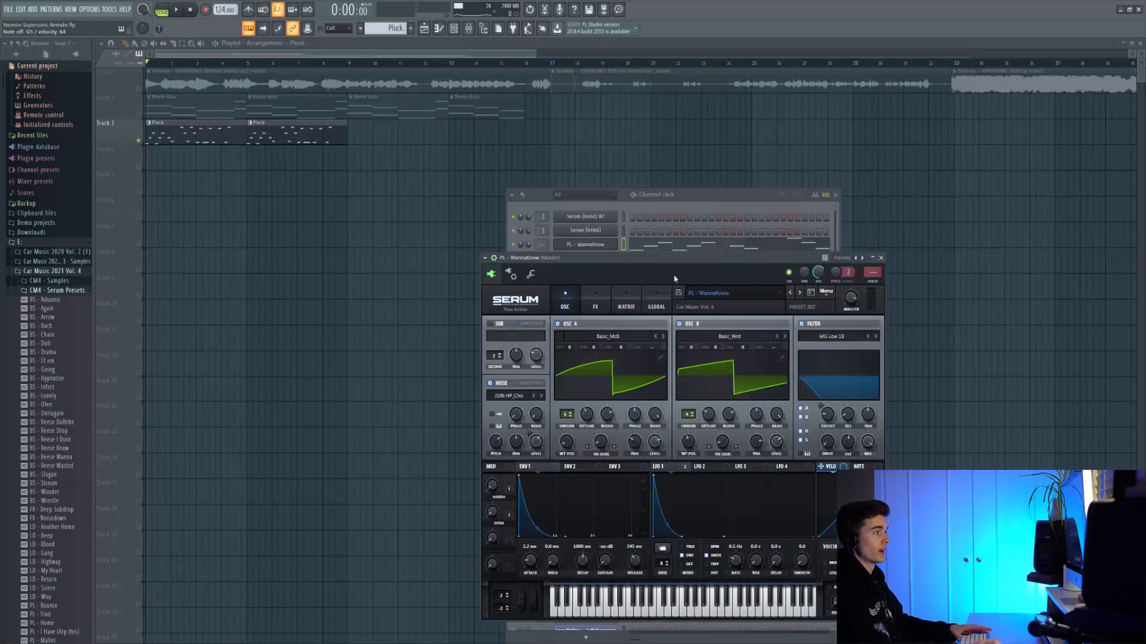
pyautogui.click(596, 302)
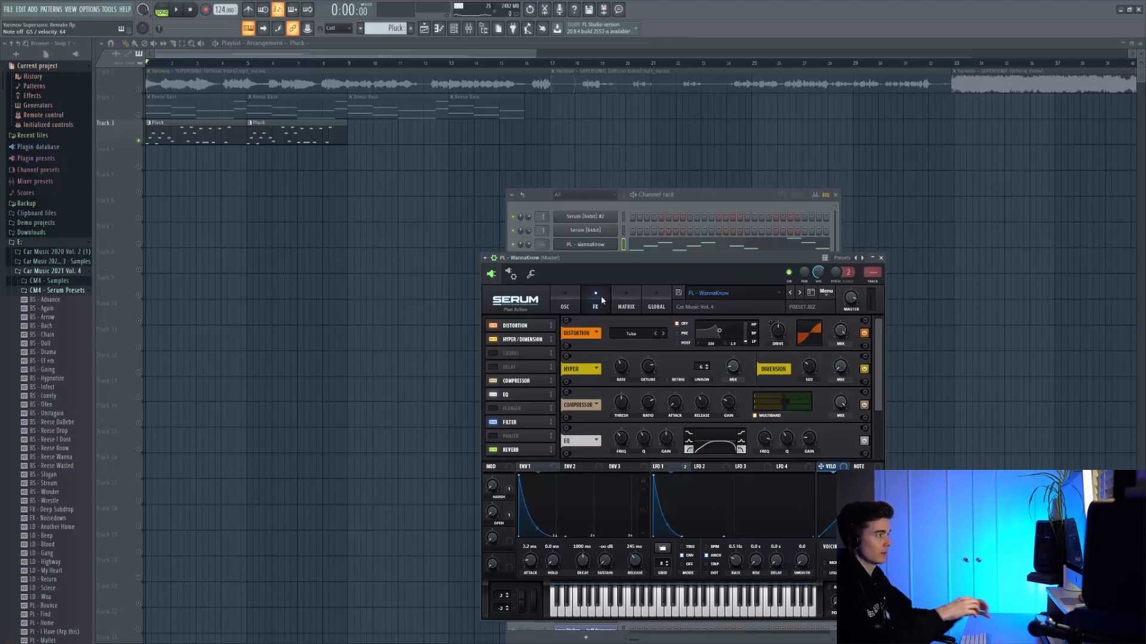
pyautogui.scroll(-2, 527, 445)
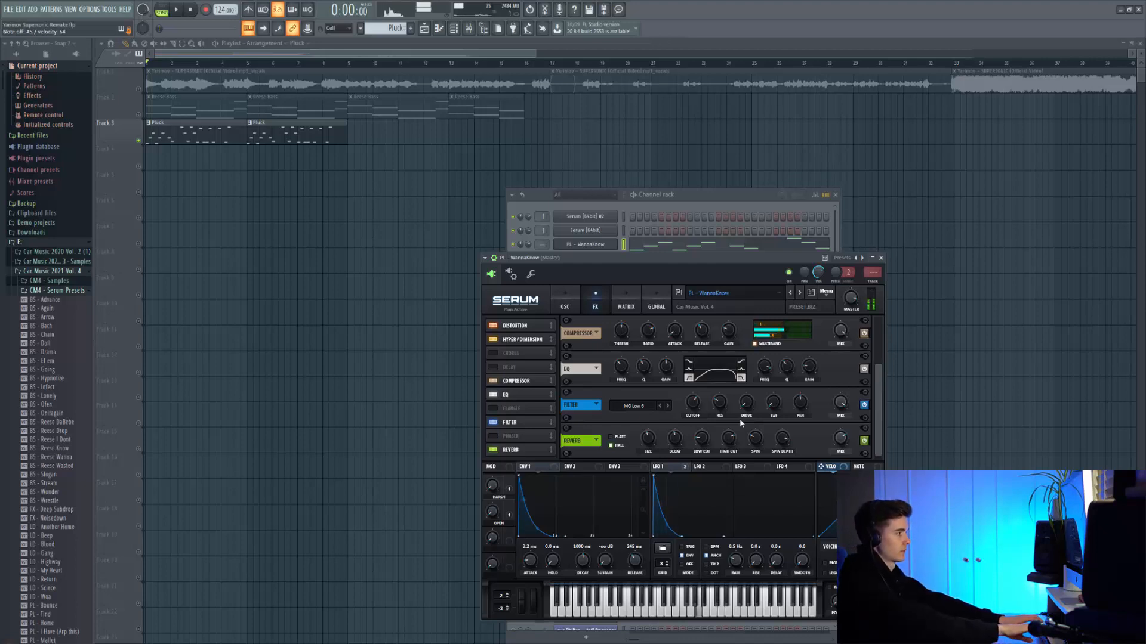
# Show the Pluck pattern's notes in the piano roll and play them through.
pyautogui.press('F7')
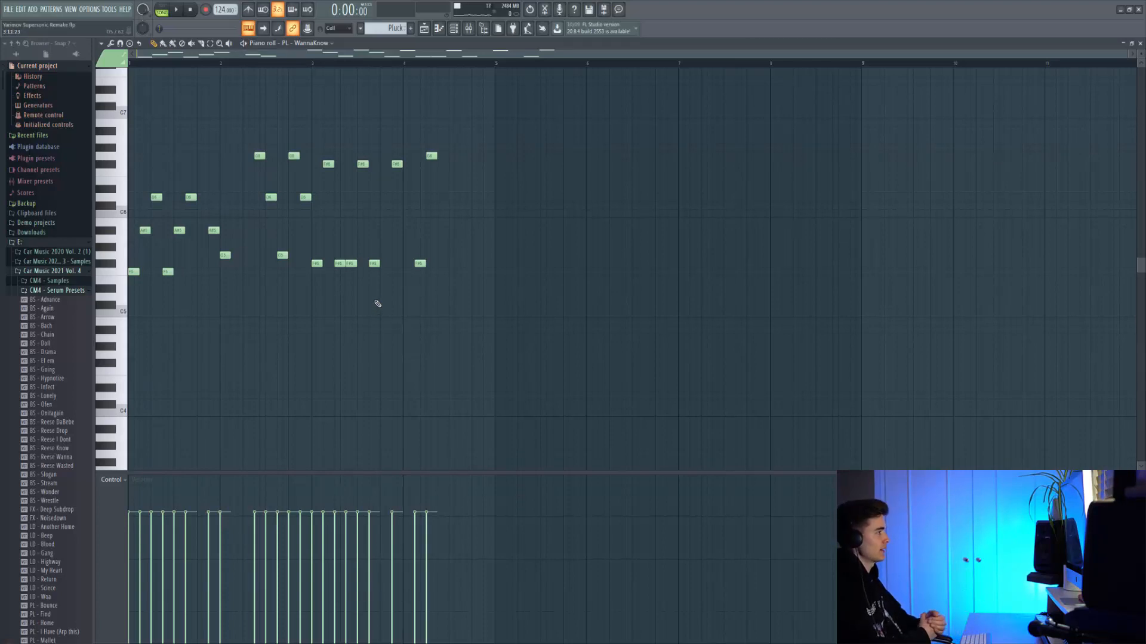
pyautogui.press('space')
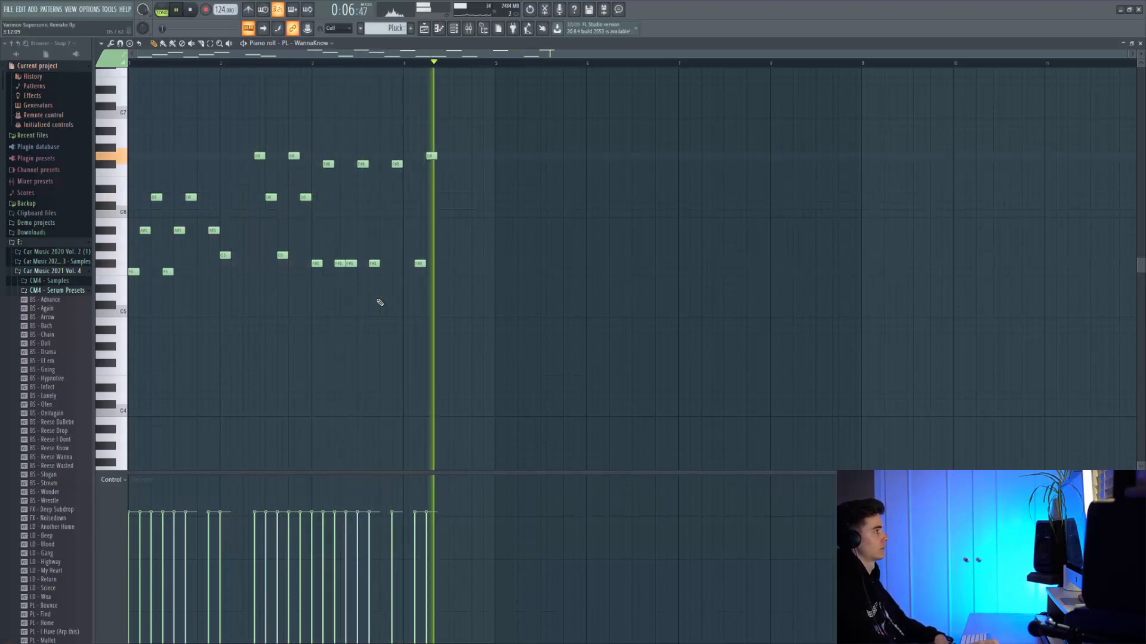
pyautogui.press('space')
# Go back to the playlist and play the vocals, Reese Bass and Pluck together from the start.
pyautogui.press('F5')
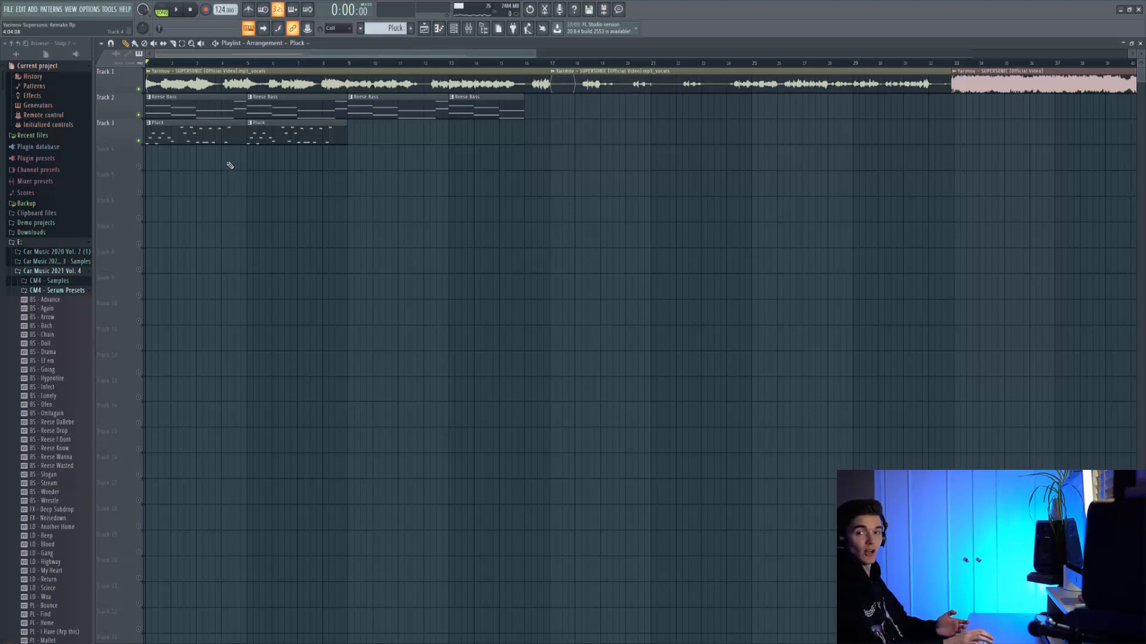
pyautogui.press('space')
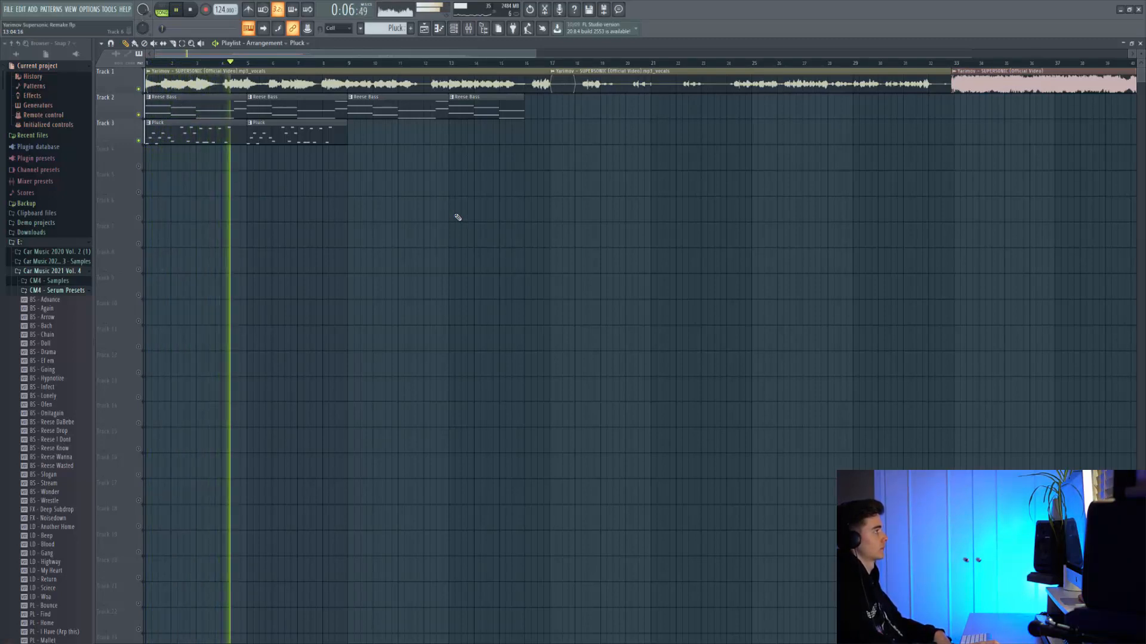
pyautogui.press('space')
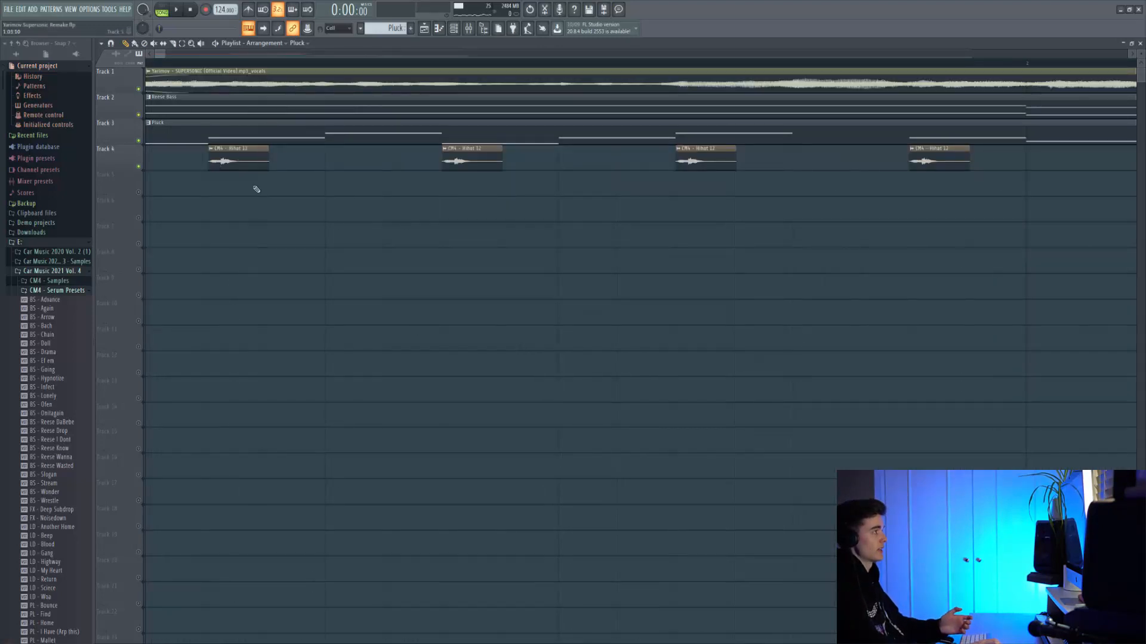
# Locate the CM4 - Hihat 12 sample in the CM4 - Samples folder and play the arrangement with the hi-hats on Track 4.
pyautogui.click(72, 280)
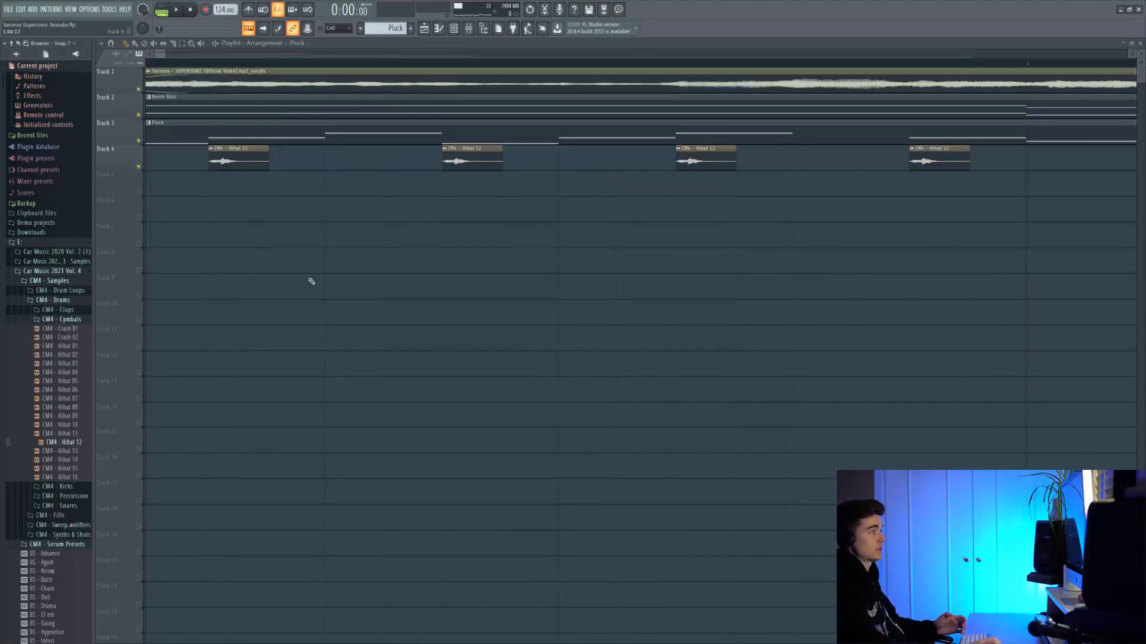
pyautogui.press('space')
pyautogui.scroll(-5, 315, 276)
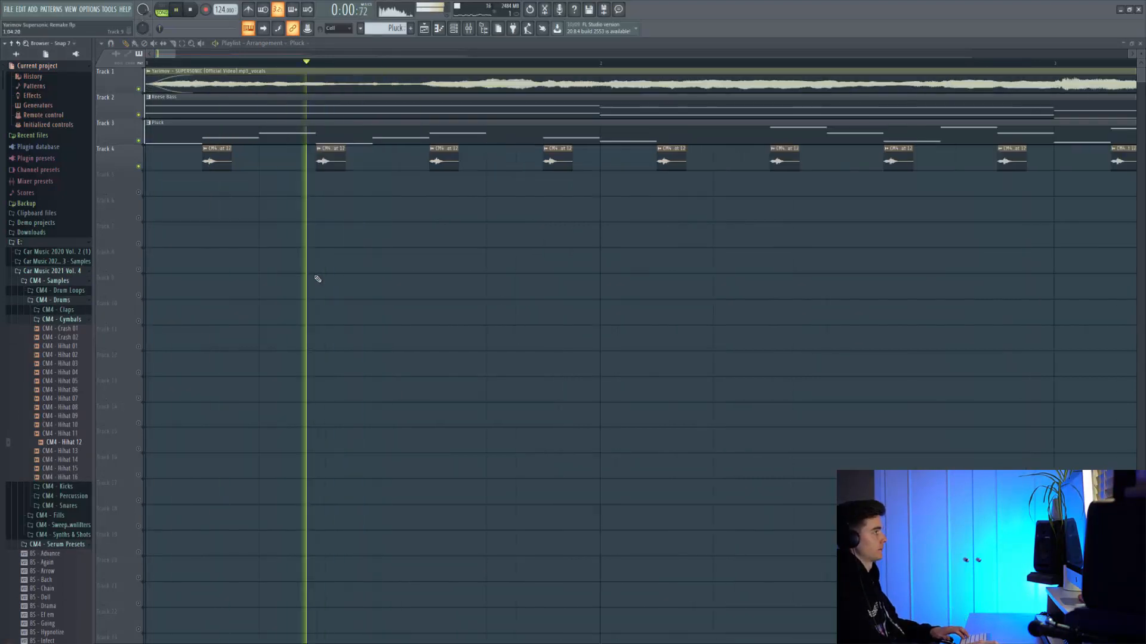
pyautogui.scroll(-3, 314, 278)
pyautogui.press('space')
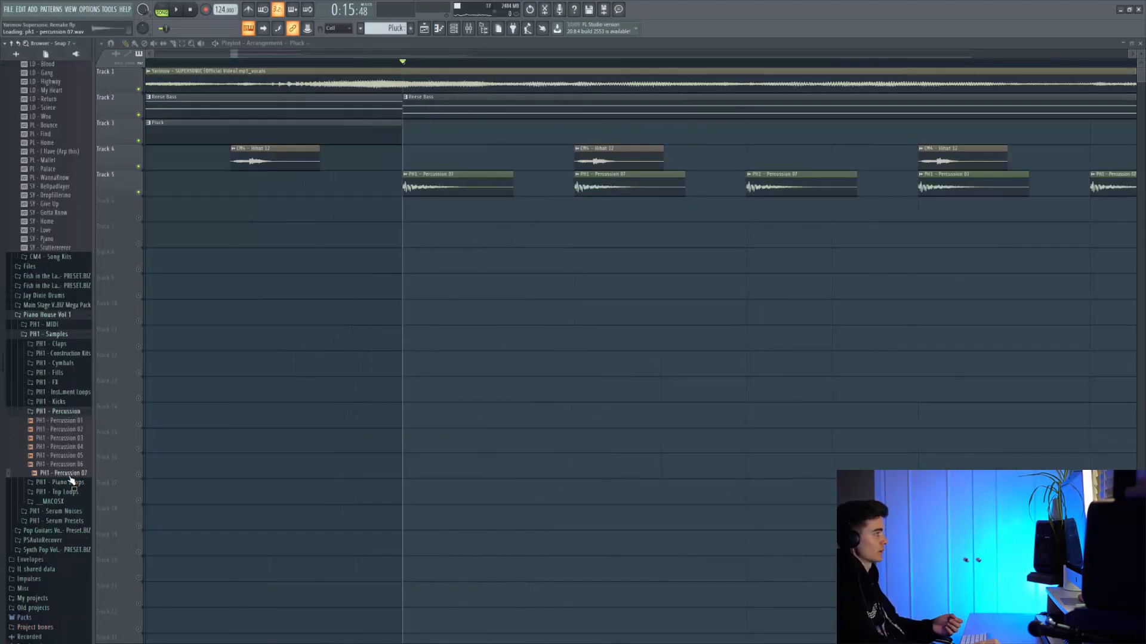
# Audition the PH1 - Percussion 07 sample and examine its increasingly dense pattern on Track 5 during playback.
pyautogui.click(71, 477)
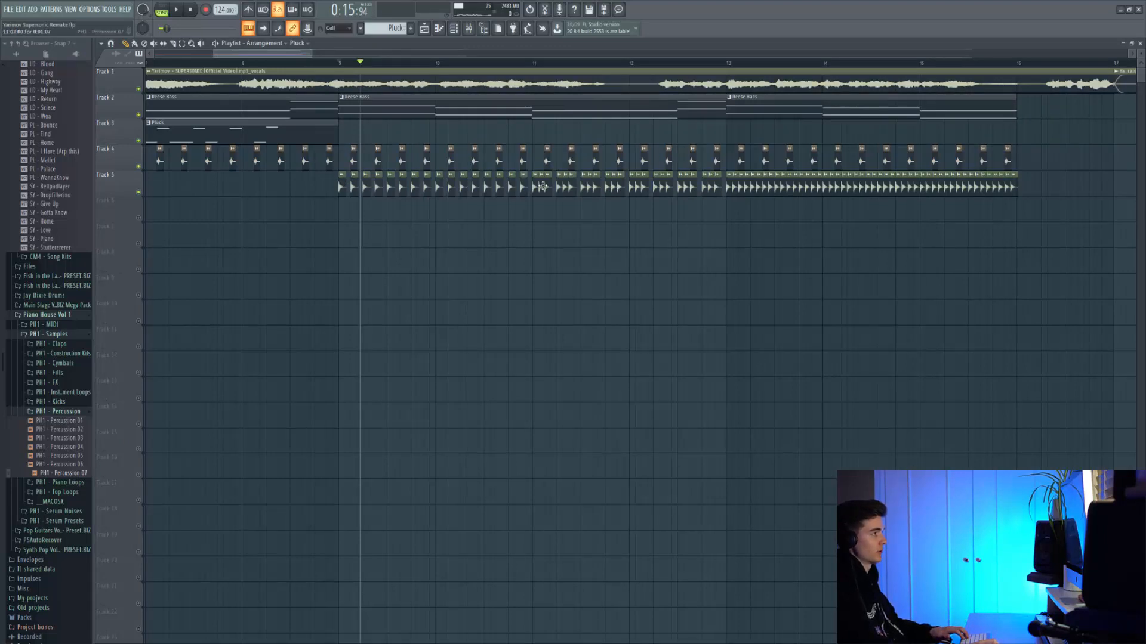
pyautogui.scroll(3, 542, 187)
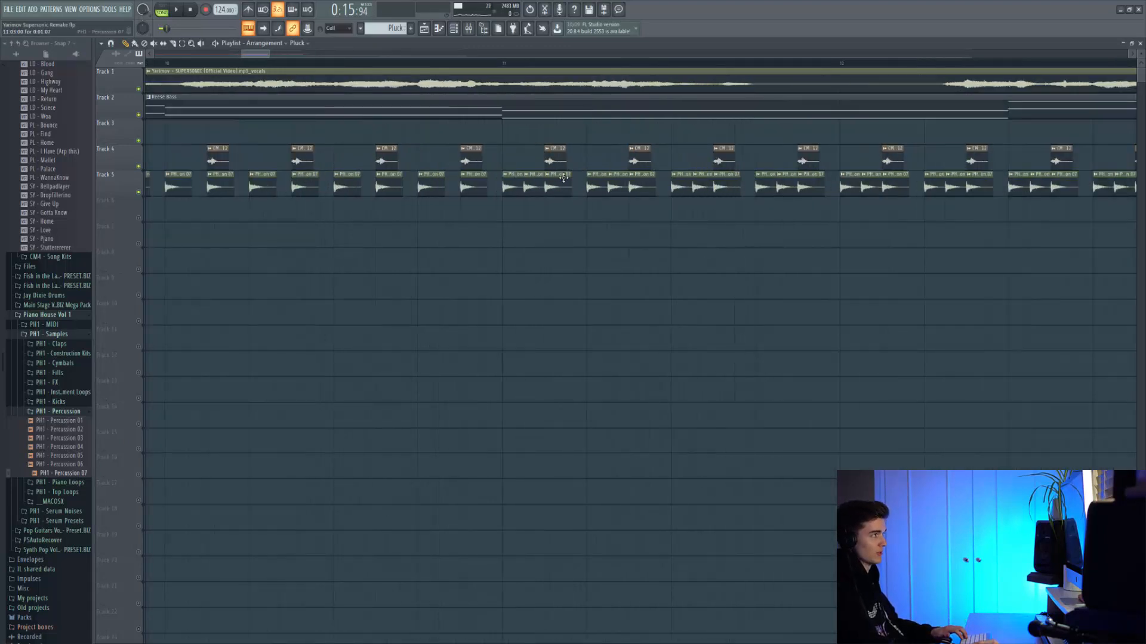
pyautogui.scroll(-3, 561, 176)
pyautogui.press('space')
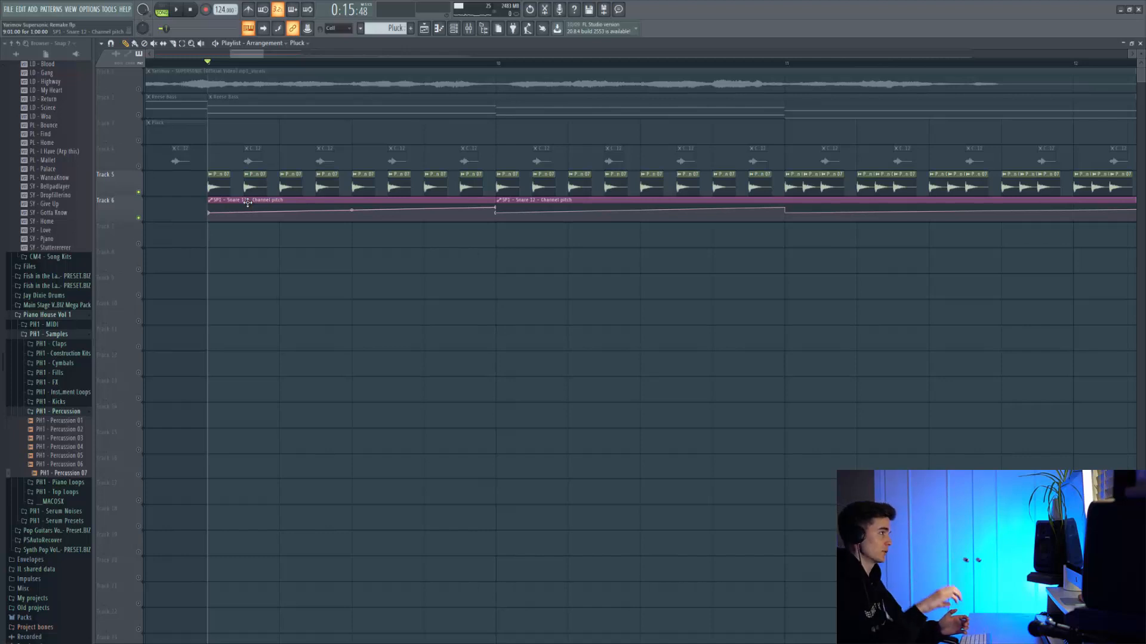
# Play the percussion build-up with its Track 6 pitch automation, and unmute the vocals on Track 1 during playback.
pyautogui.scroll(-3, 309, 247)
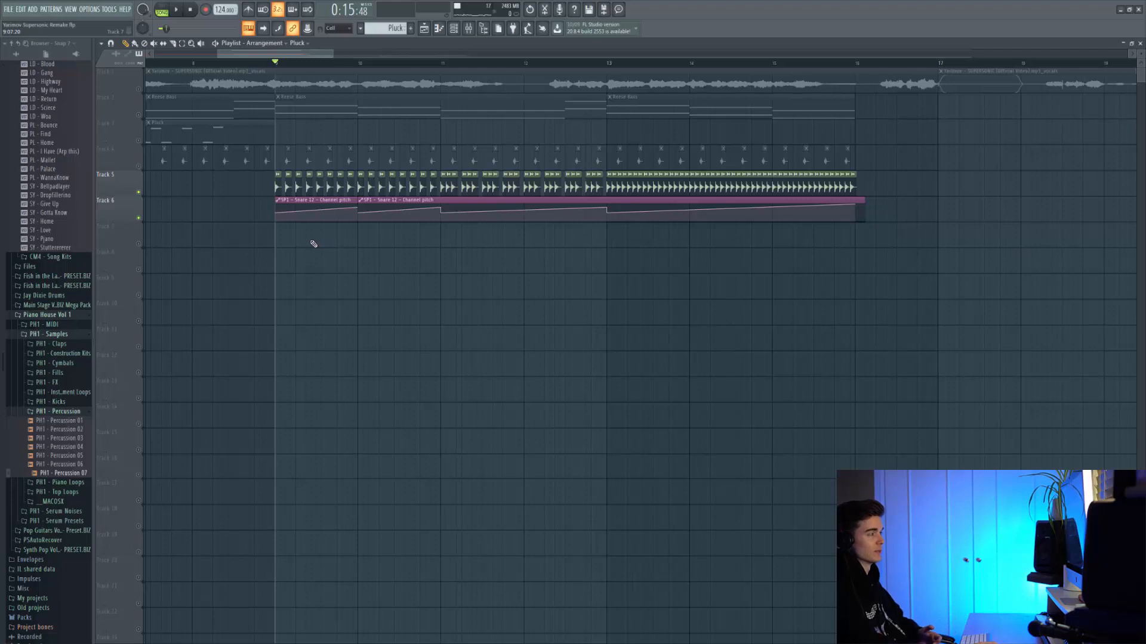
pyautogui.press('space')
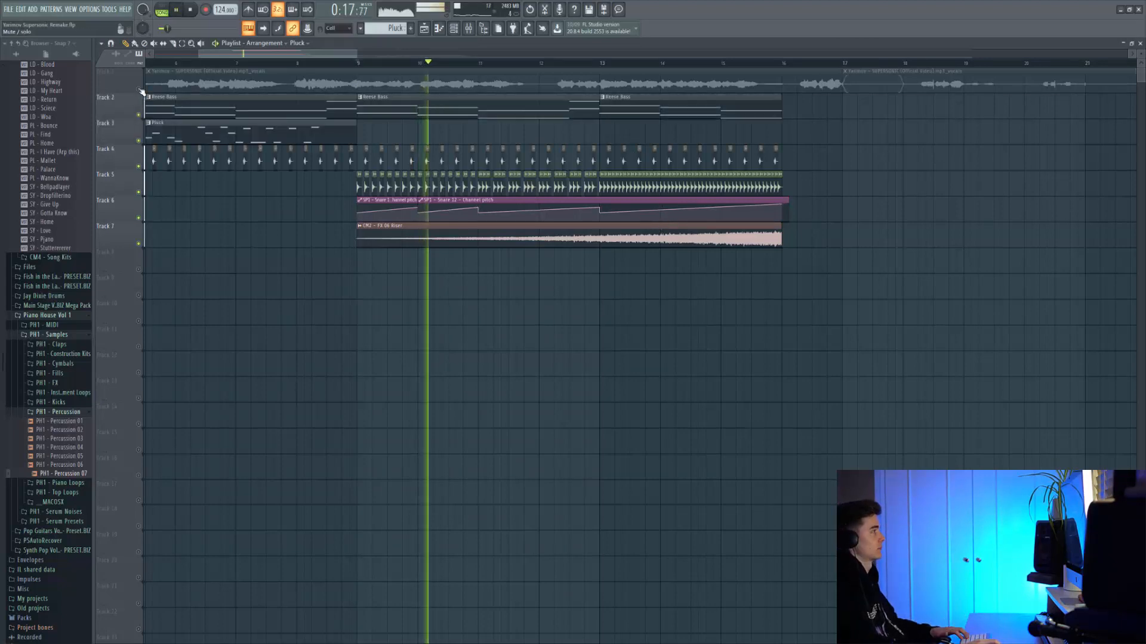
pyautogui.click(140, 90)
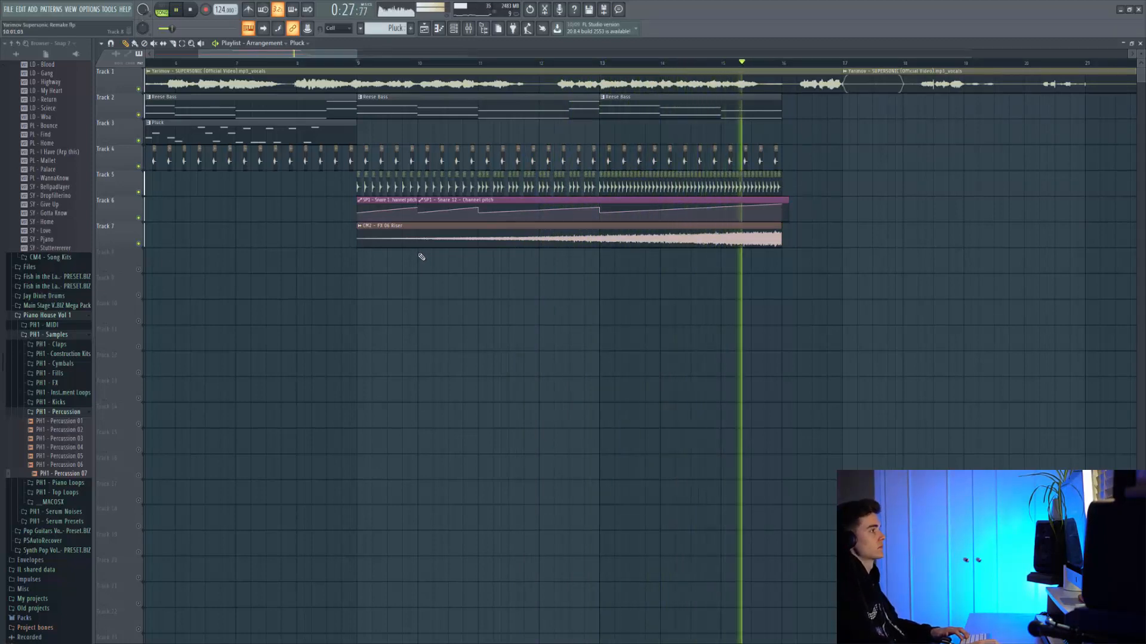
pyautogui.press('space')
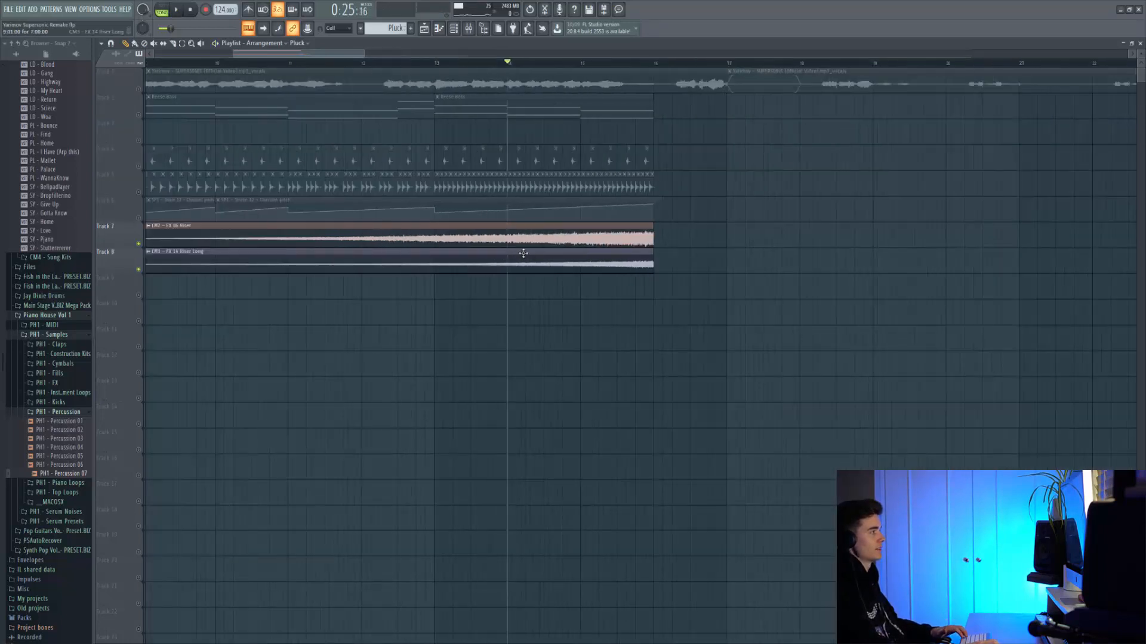
# Play the risers on Tracks 7 and 8, and toggle Track 7's mute to compare them.
pyautogui.hscroll(-3, 537, 252)
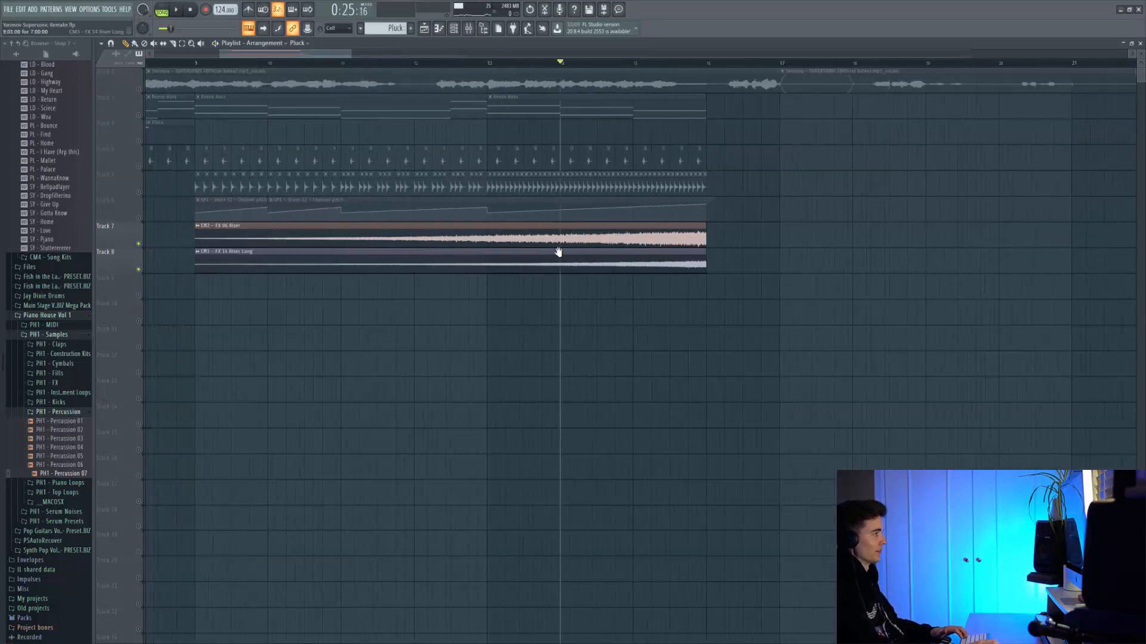
pyautogui.press('space')
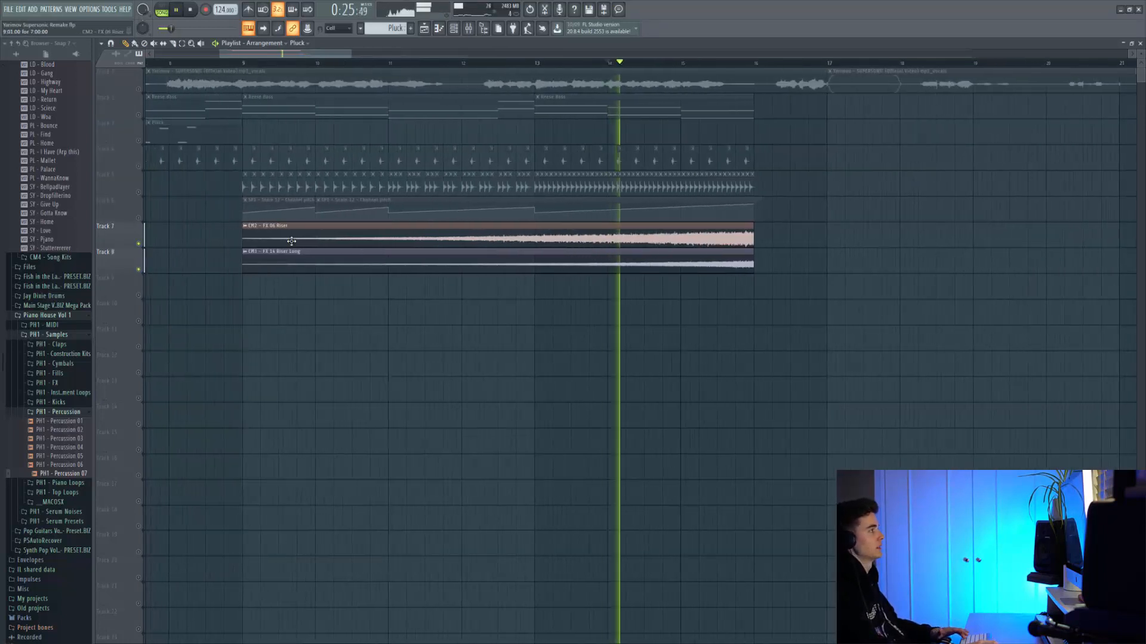
pyautogui.click(138, 243)
pyautogui.press('space')
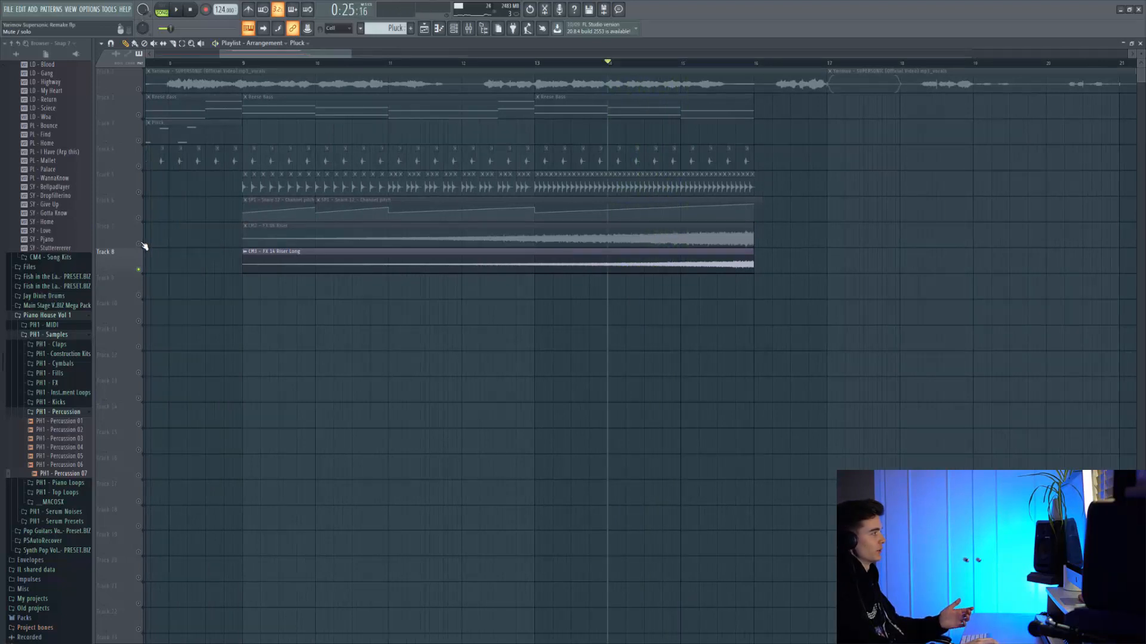
pyautogui.click(139, 244)
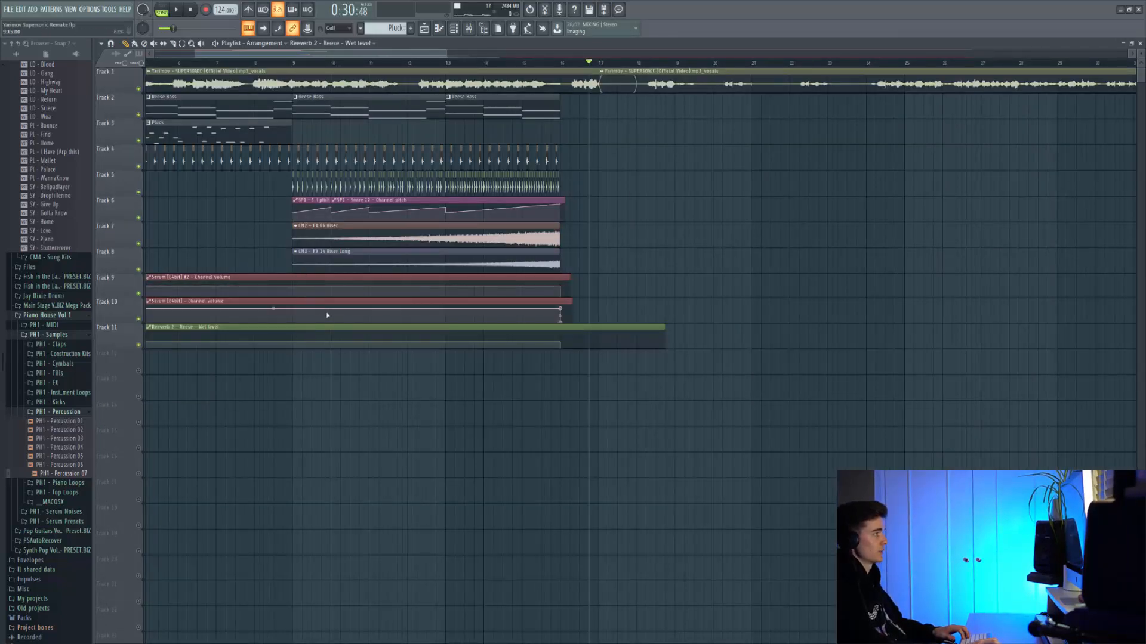
# Inspect where the volume and reverb automation ends, and play the selected range from bar 16 to bar 17.
pyautogui.scroll(3, 601, 330)
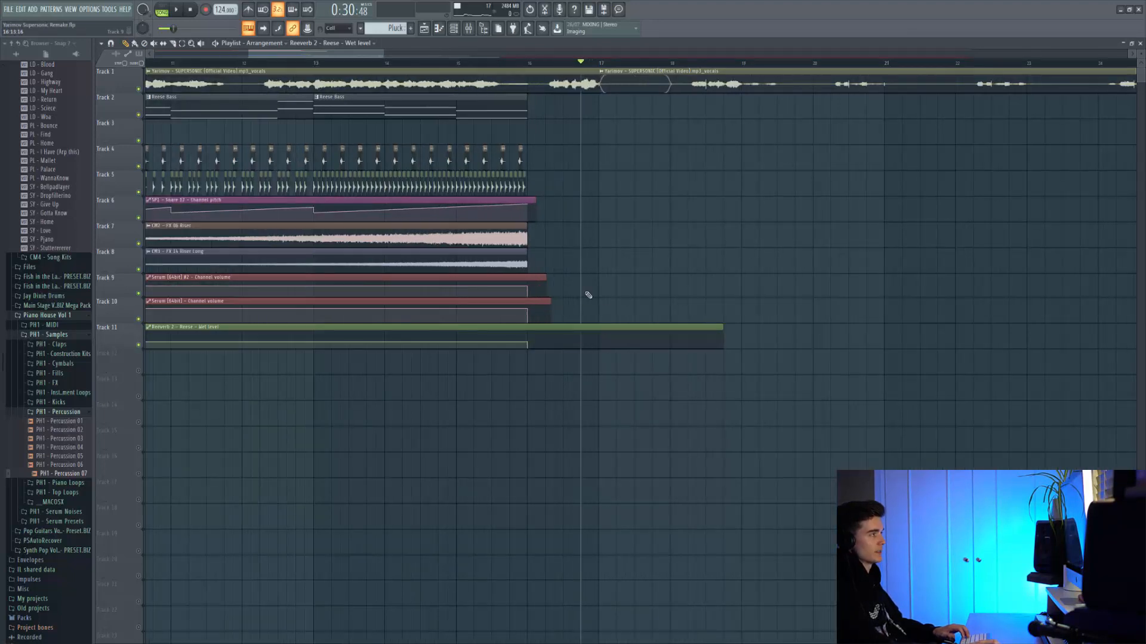
pyautogui.moveTo(588, 296); pyautogui.dragTo(609, 296)
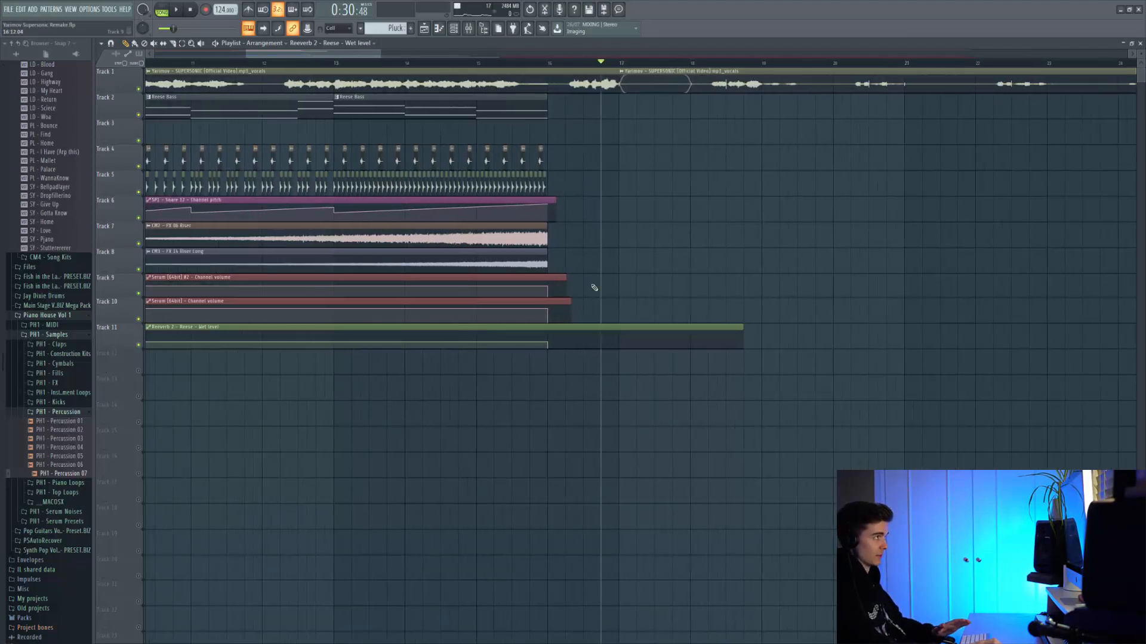
pyautogui.click(550, 62)
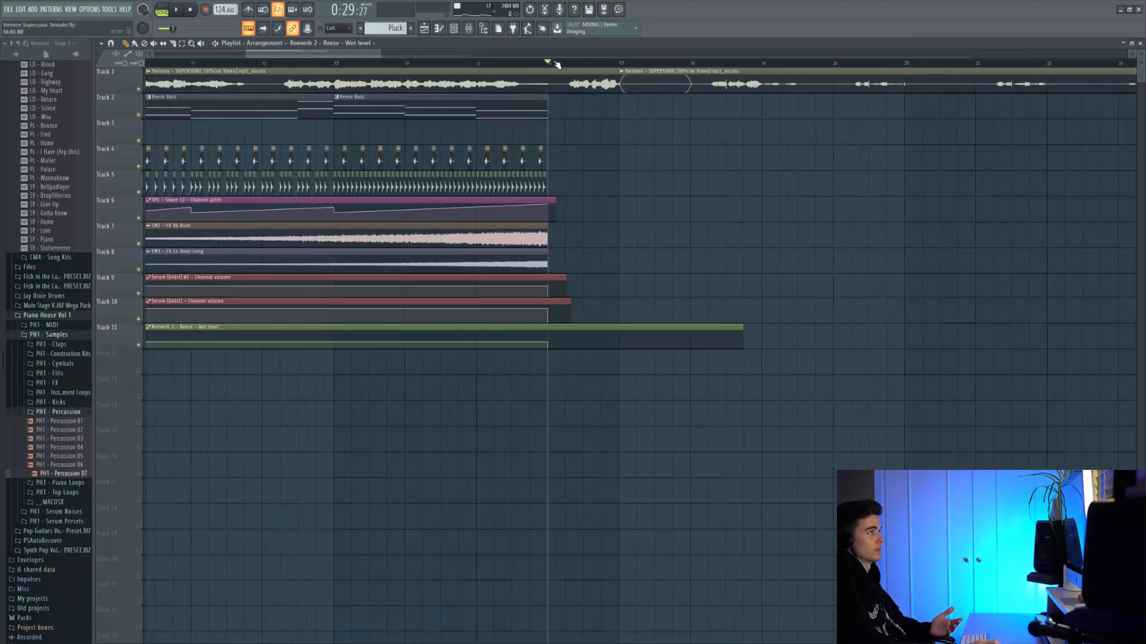
pyautogui.moveTo(550, 62); pyautogui.dragTo(620, 63)
pyautogui.press('space')
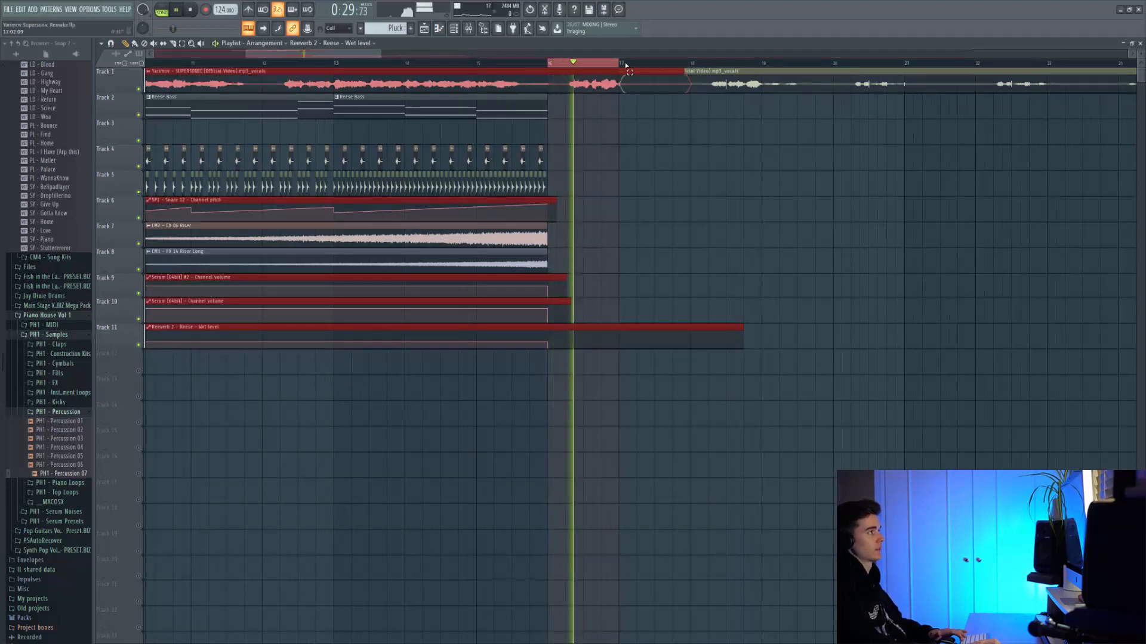
pyautogui.press('space')
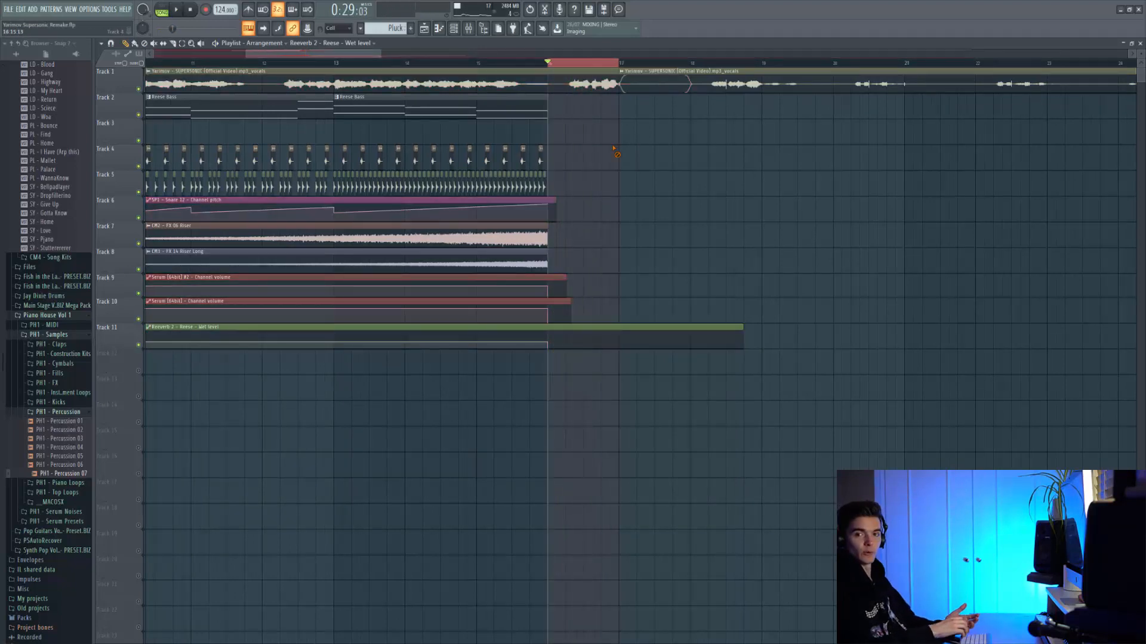
pyautogui.click(616, 52)
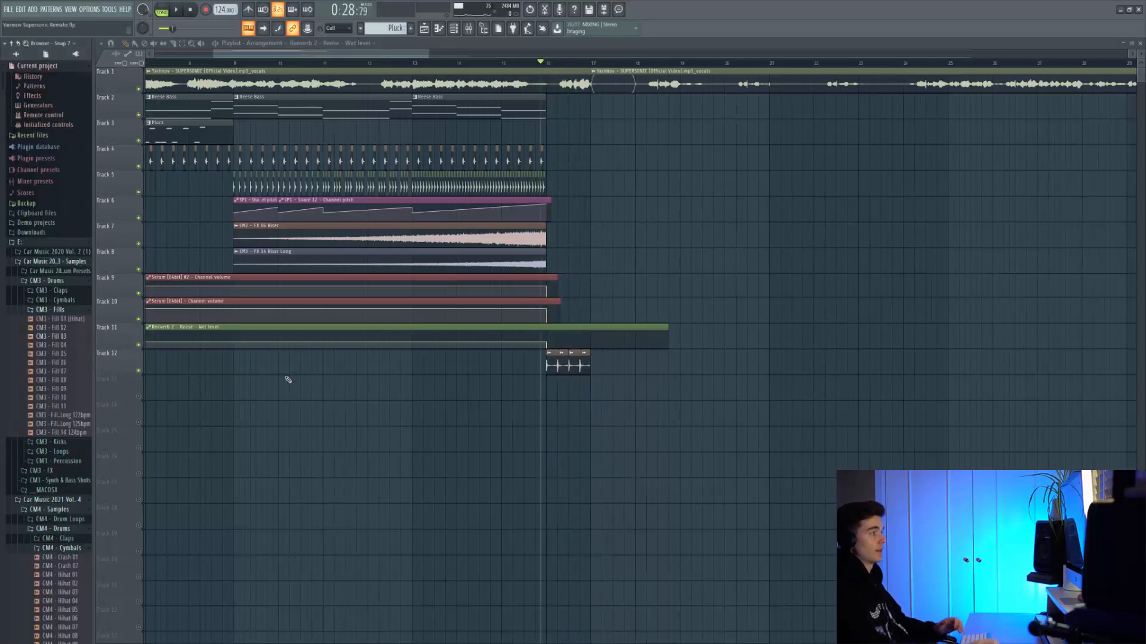
# Audition the CM3 - Fill 05 sample and play the chopped fill on Track 12 leading into bar 17.
pyautogui.scroll(5, 552, 355)
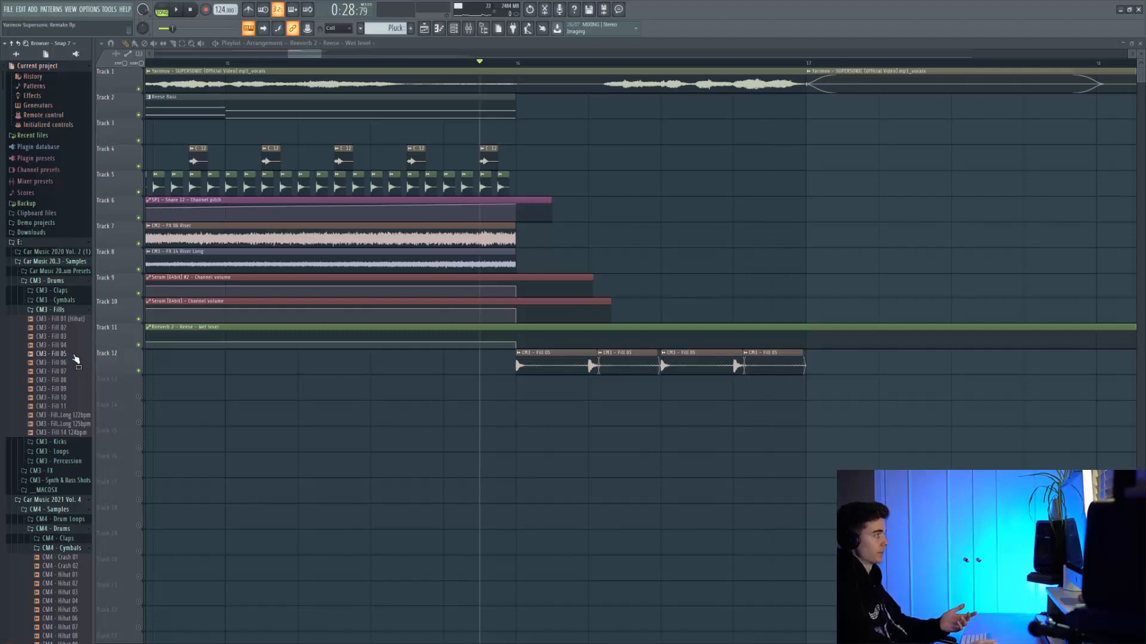
pyautogui.click(75, 358)
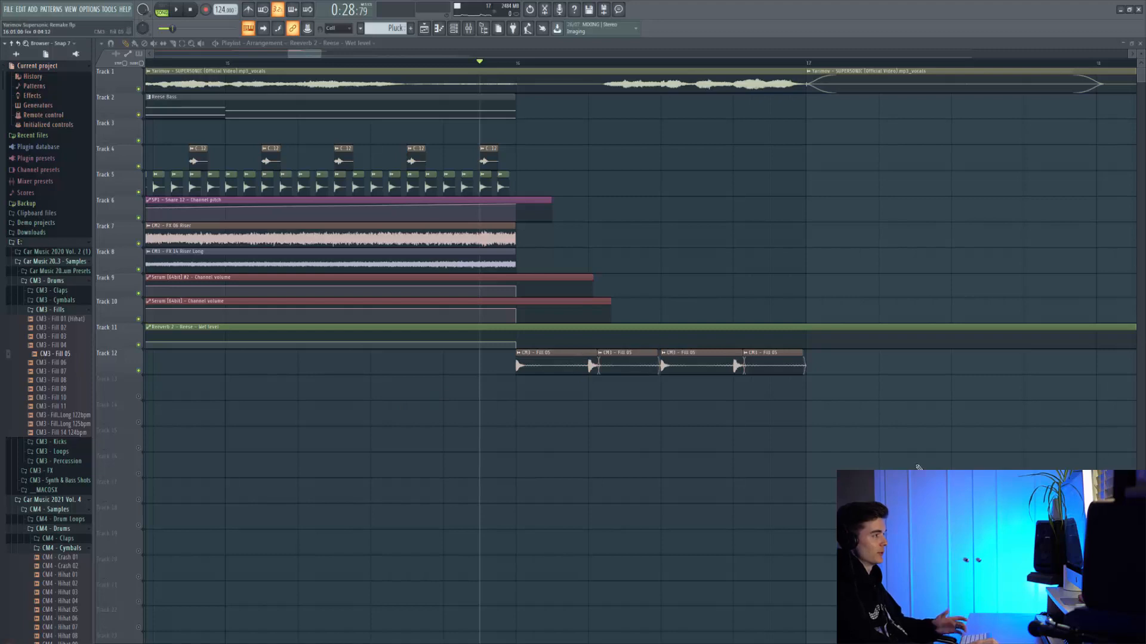
pyautogui.scroll(2, 768, 391)
pyautogui.press('space')
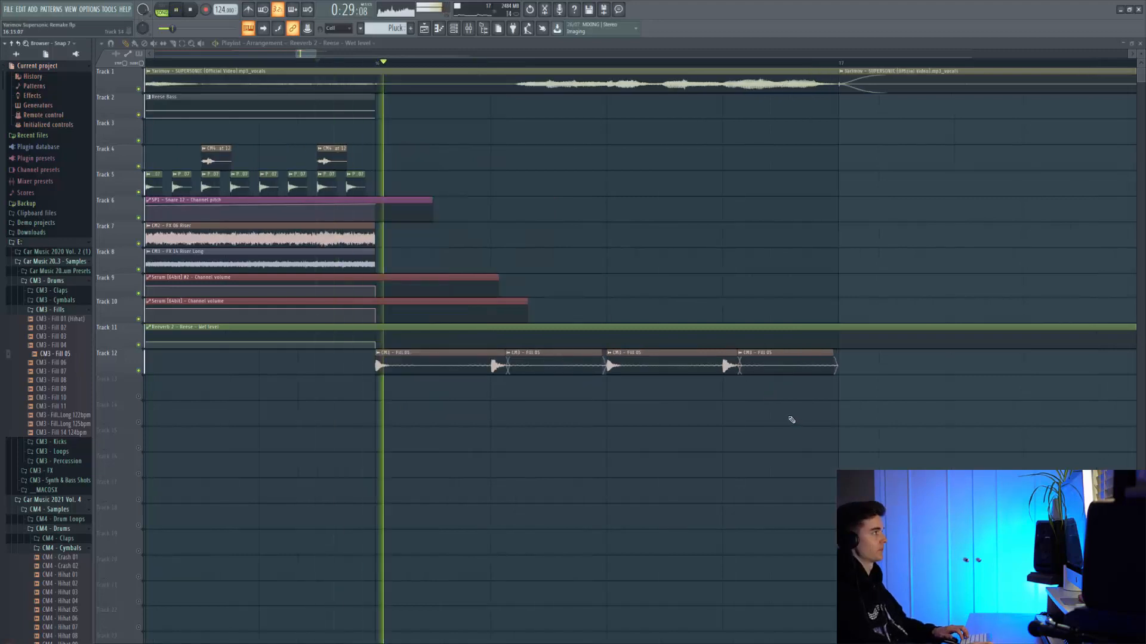
pyautogui.press('space')
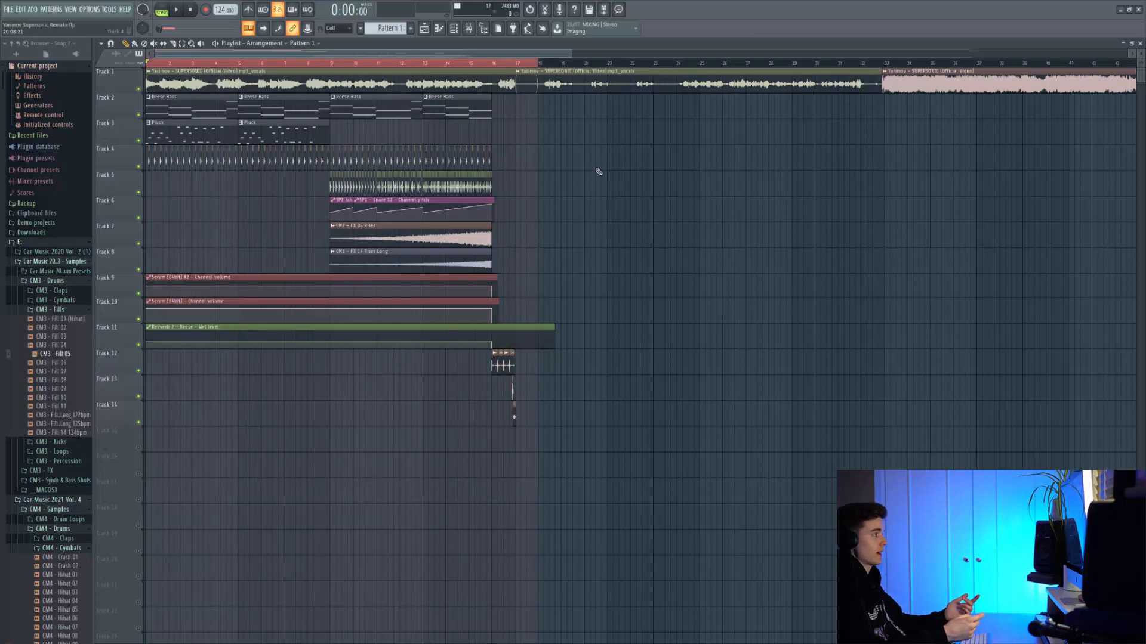
# Play the complete layered build-up from the start of the arrangement.
pyautogui.press('space')
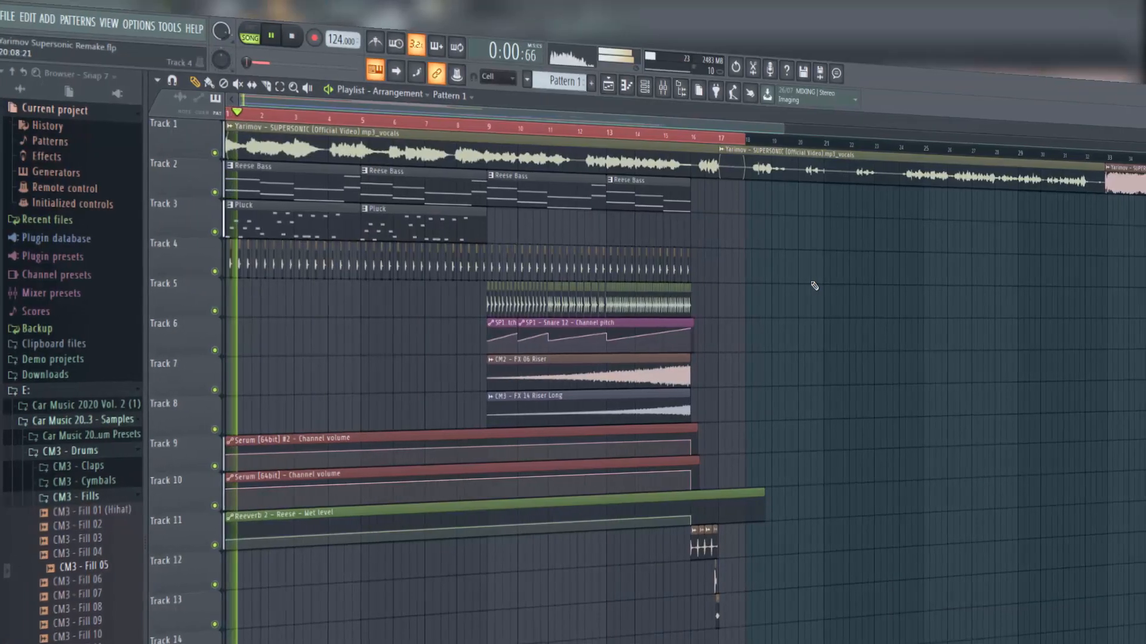